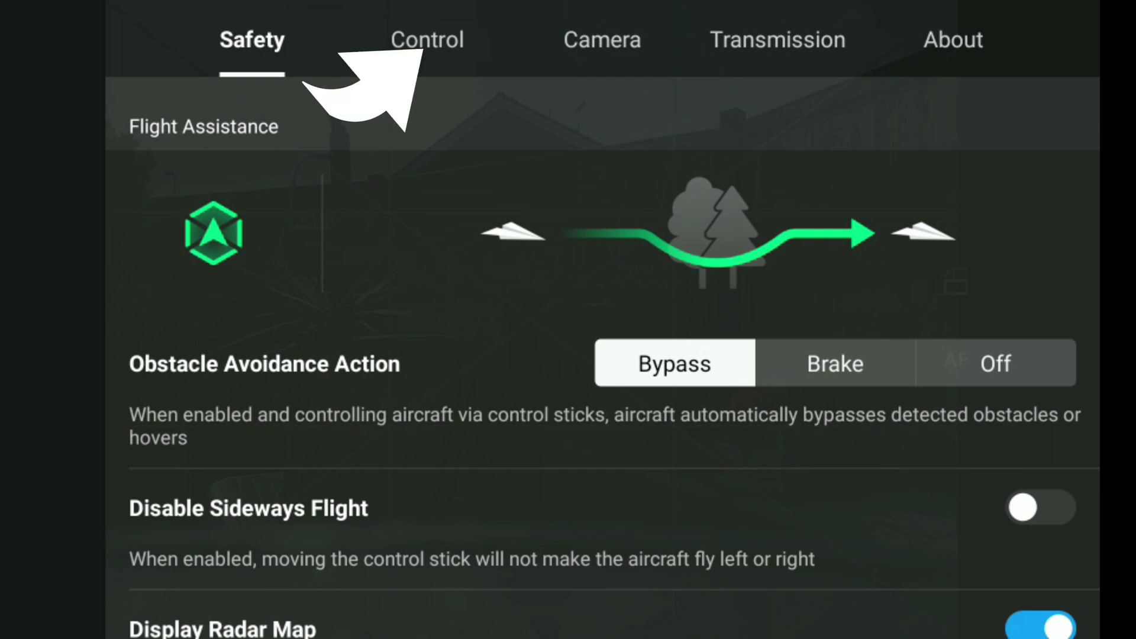
# Step: Open Gimbal Calibration from the Control settings tab's Gimbal section
pyautogui.click(431, 53)
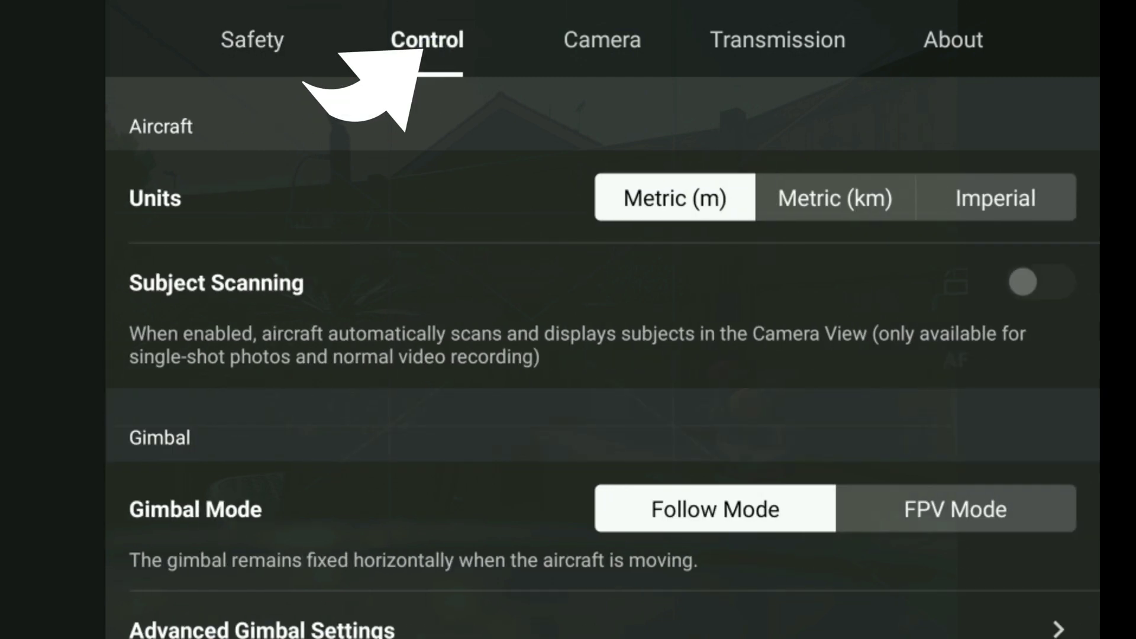
pyautogui.moveTo(945, 354); pyautogui.dragTo(948, 129)
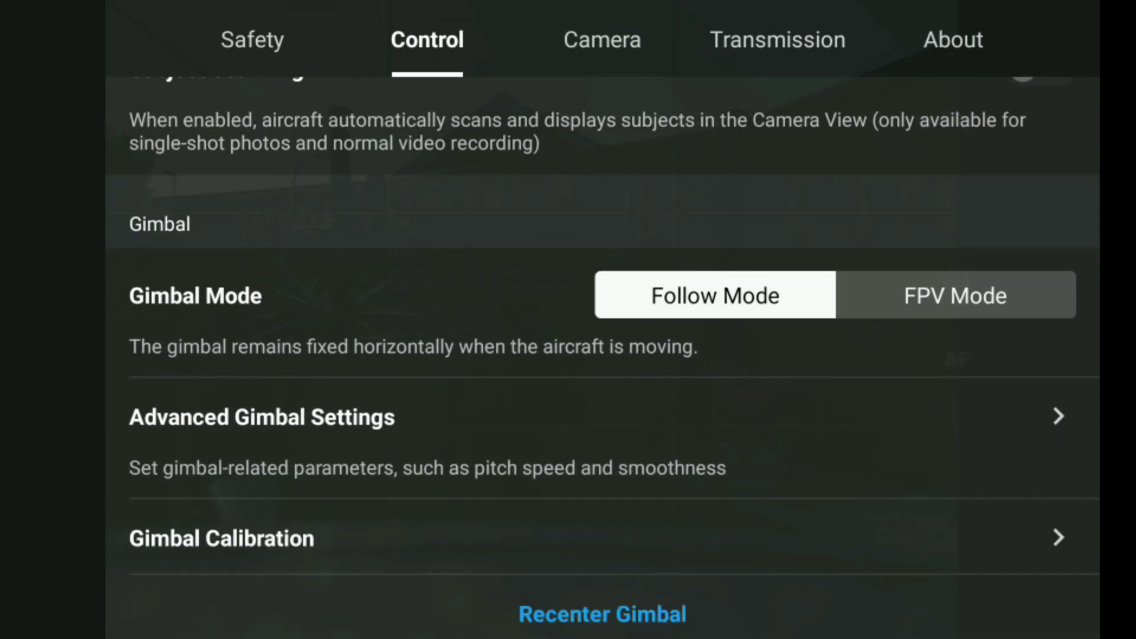
pyautogui.moveTo(888, 336); pyautogui.dragTo(887, 252)
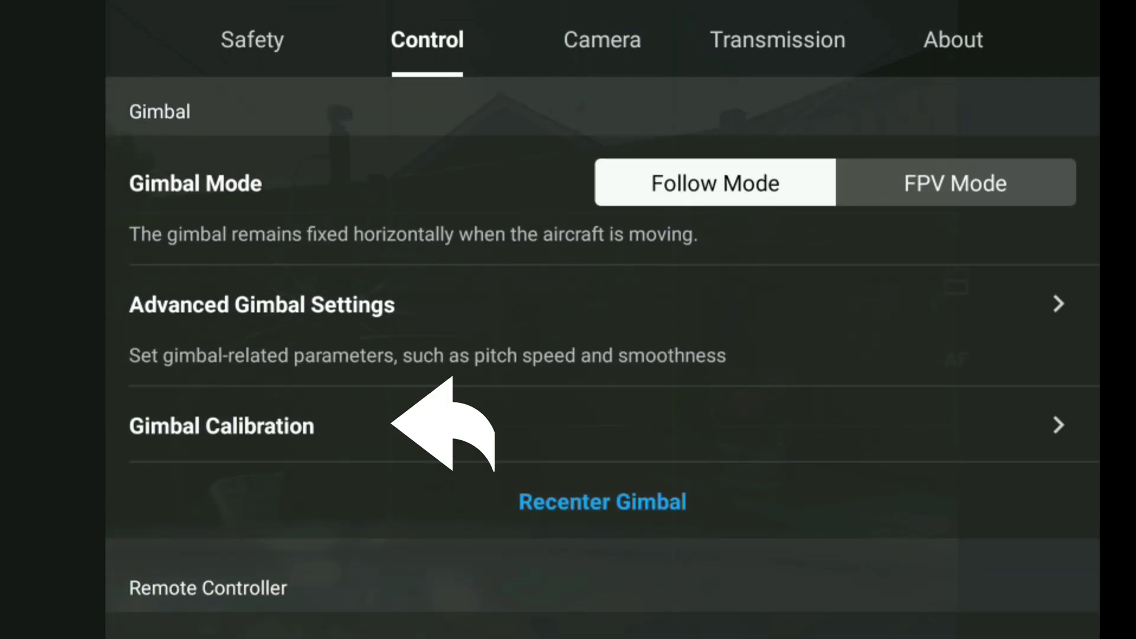
pyautogui.click(273, 435)
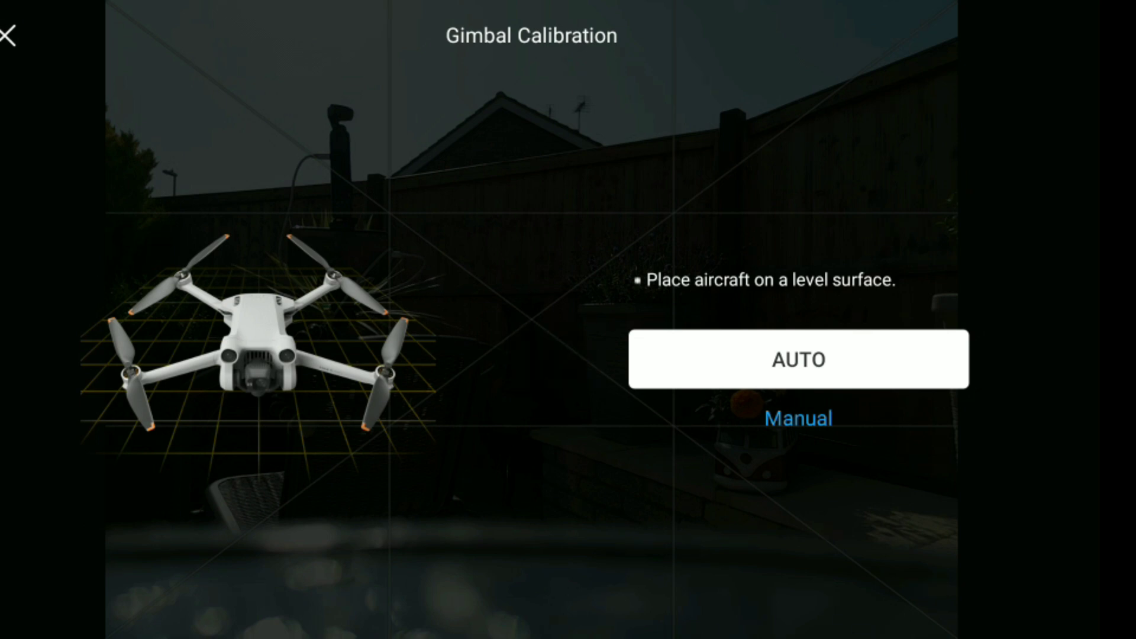
# Step: Start AUTO gimbal calibration and let it finish with the aircraft kept still
pyautogui.click(798, 360)
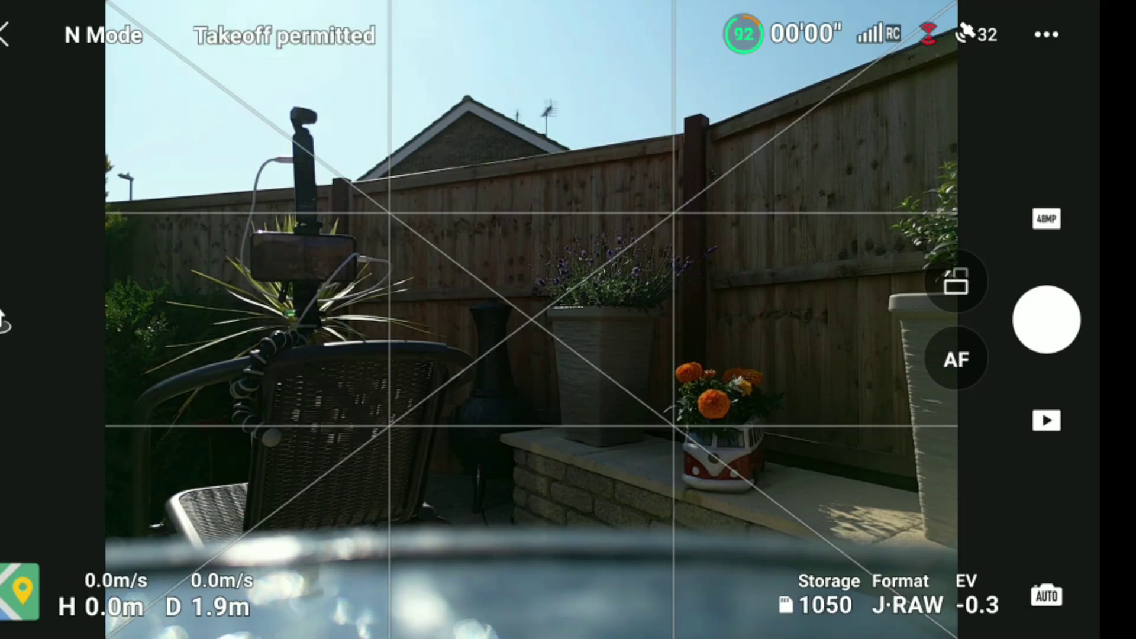
# Step: Return to Control > Gimbal Calibration from the ••• menu and choose Manual
pyautogui.click(1046, 34)
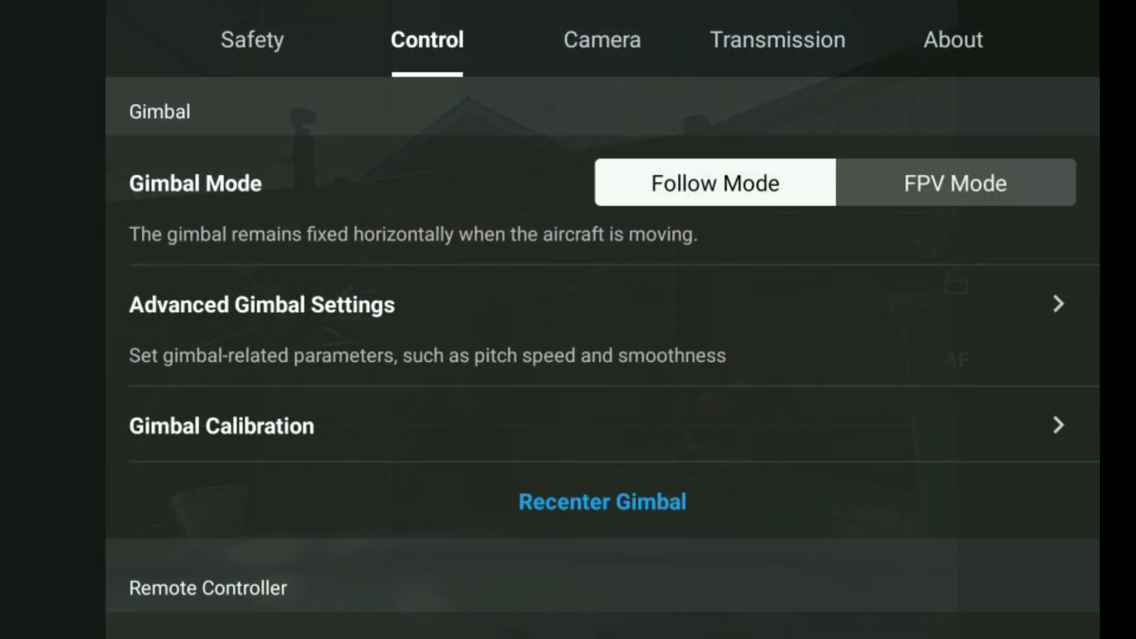
pyautogui.moveTo(939, 398); pyautogui.dragTo(938, 206)
pyautogui.moveTo(766, 436); pyautogui.dragTo(777, 221)
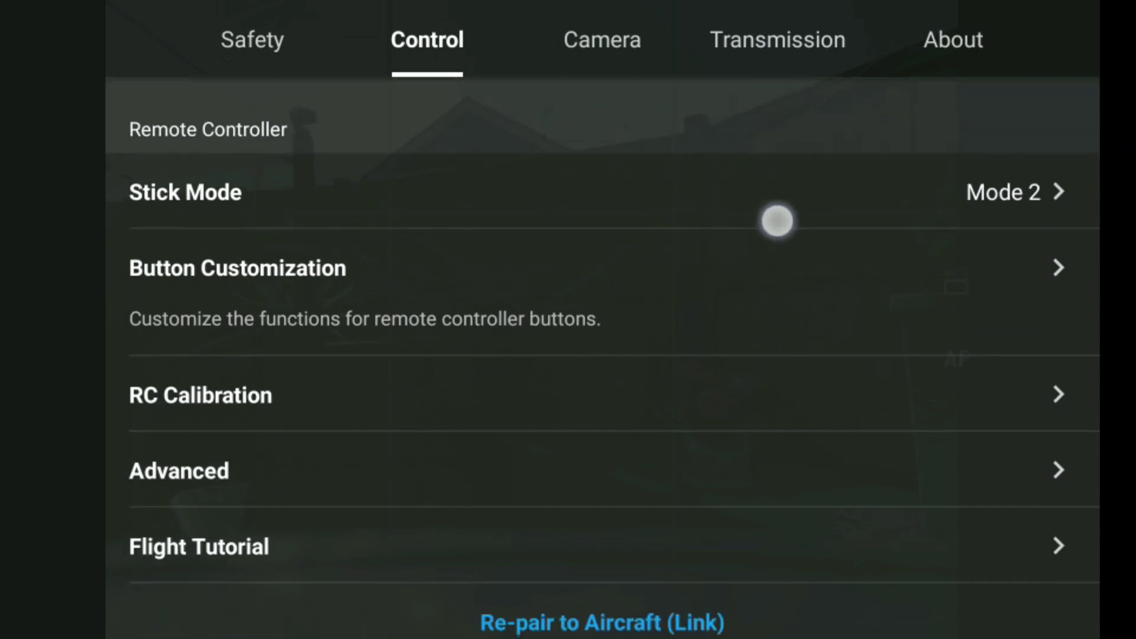
pyautogui.moveTo(737, 416); pyautogui.dragTo(751, 339)
pyautogui.moveTo(700, 417)
pyautogui.mouseDown()
pyautogui.moveTo(742, 189)
pyautogui.moveTo(685, 482)
pyautogui.mouseUp()
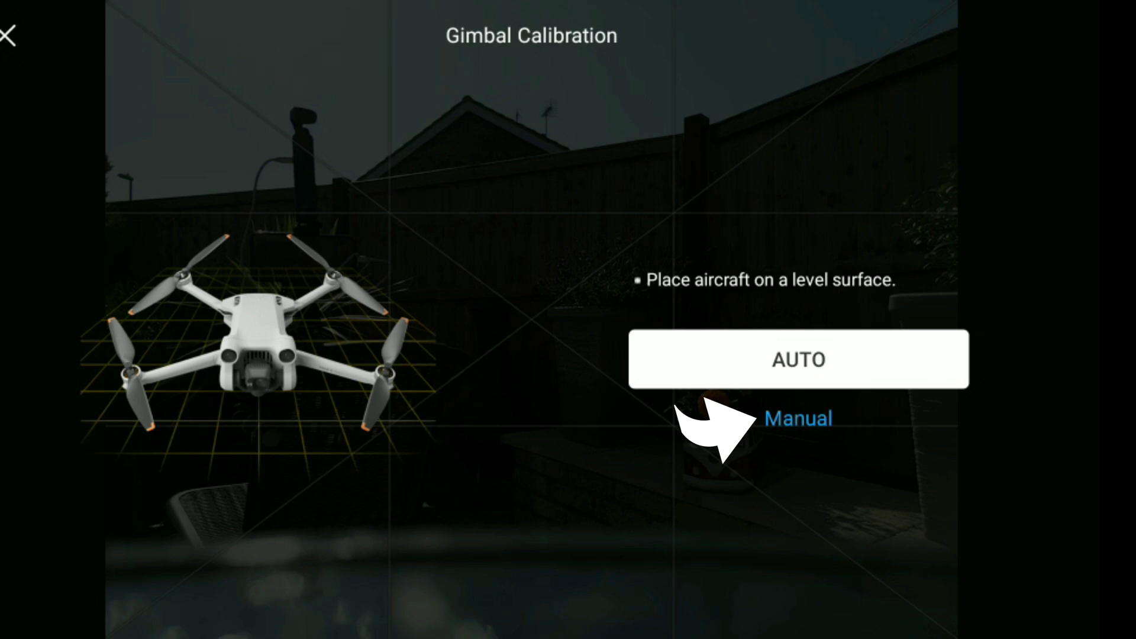
pyautogui.click(801, 428)
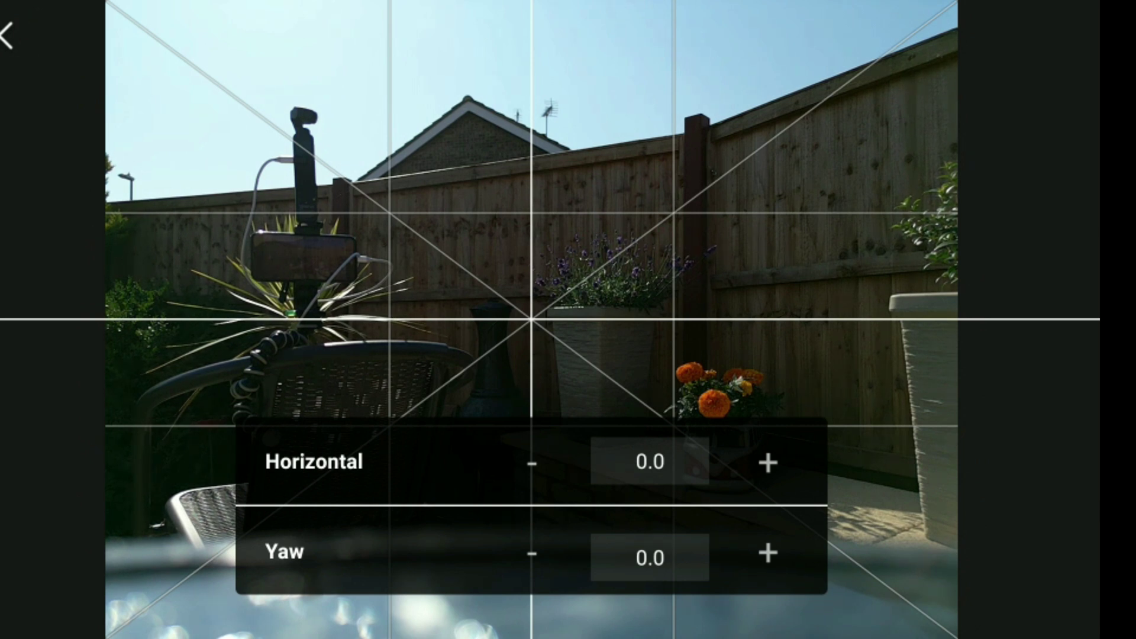
# Step: Lower the Horizontal trim step by step until it drops just below zero
pyautogui.click(549, 456)
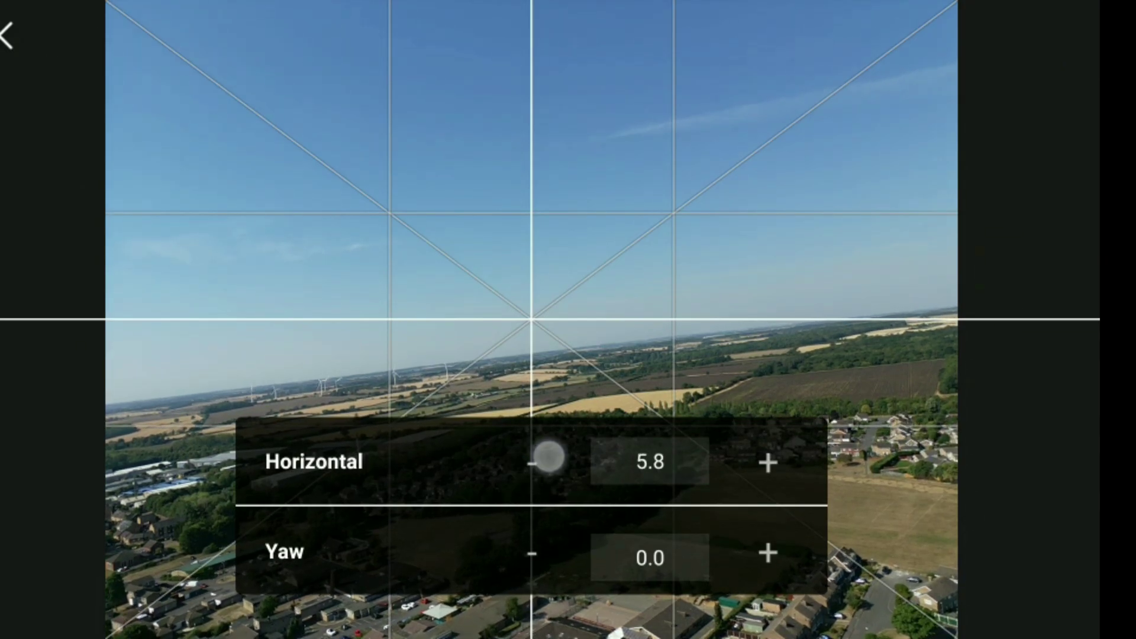
pyautogui.click(548, 458)
pyautogui.click(548, 462)
pyautogui.click(550, 468)
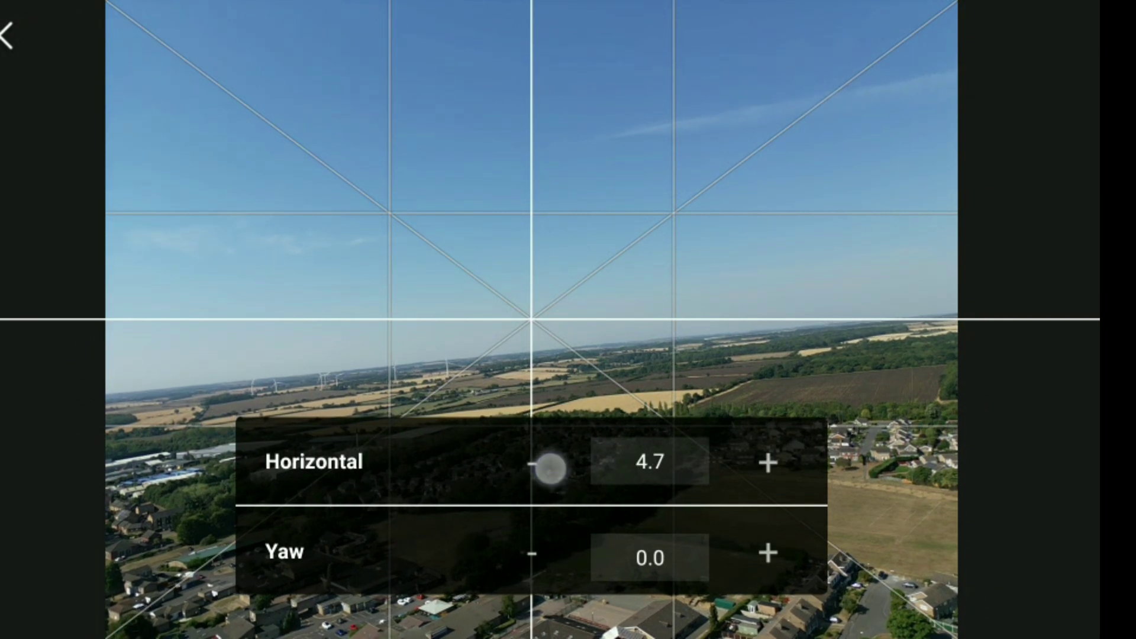
pyautogui.click(548, 467)
pyautogui.click(556, 471)
pyautogui.click(548, 474)
pyautogui.click(546, 476)
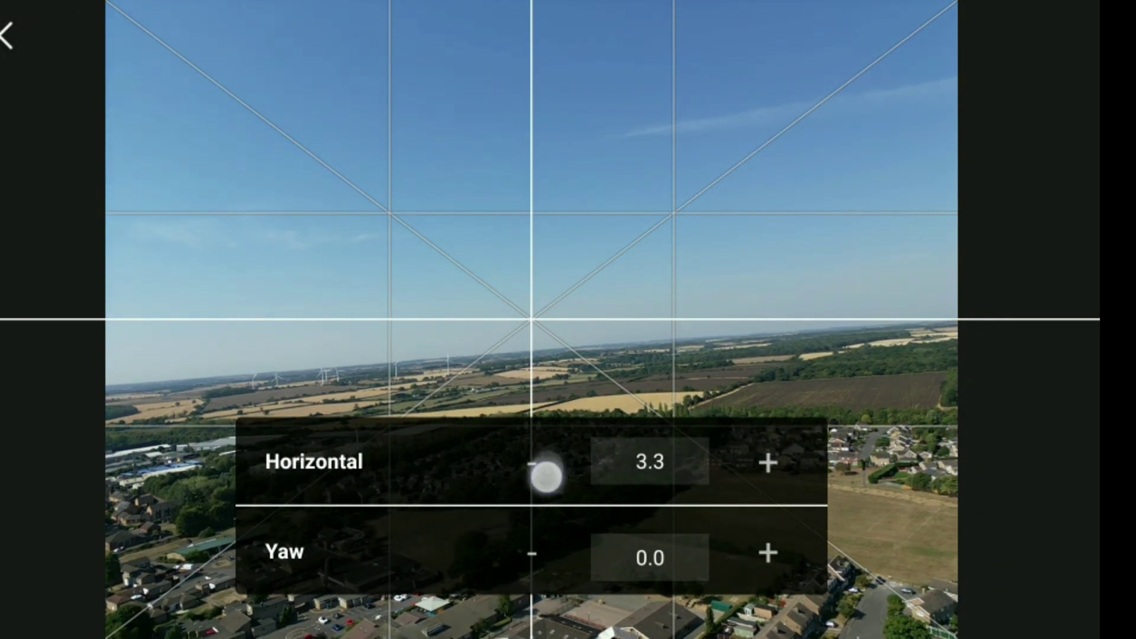
pyautogui.click(547, 476)
pyautogui.click(555, 480)
pyautogui.click(555, 470)
pyautogui.click(563, 477)
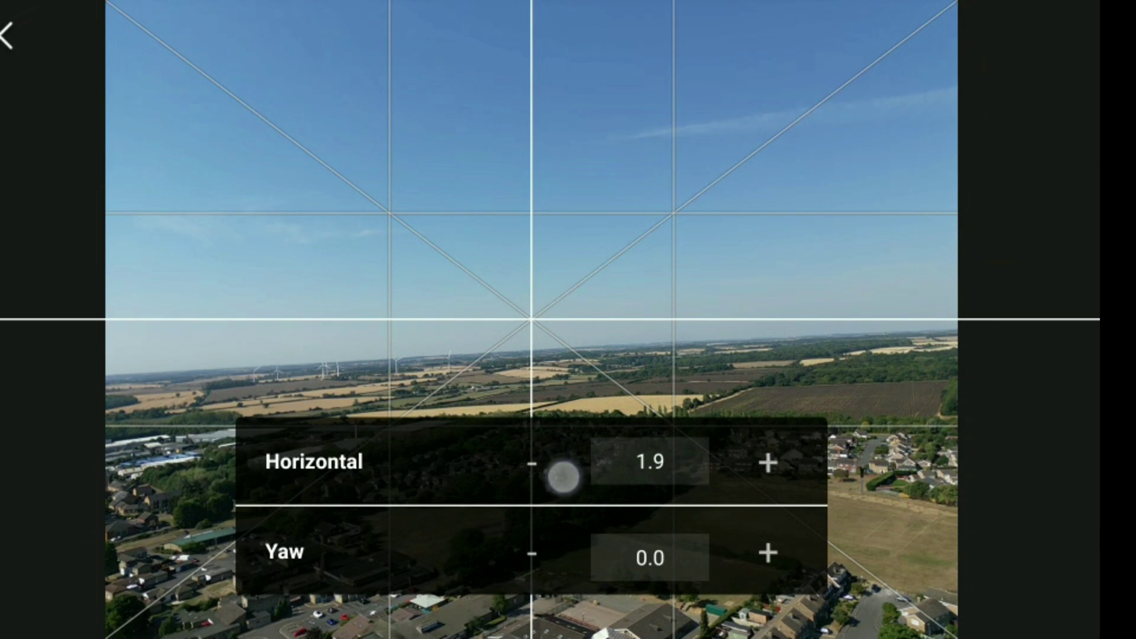
pyautogui.click(556, 477)
pyautogui.click(553, 479)
pyautogui.click(554, 478)
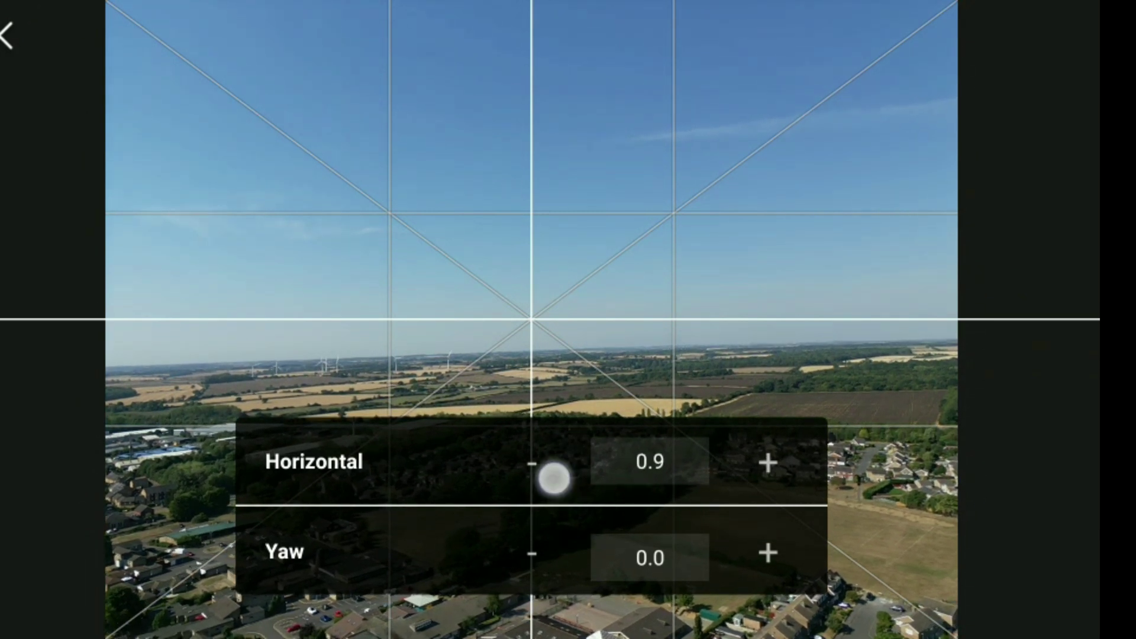
pyautogui.click(551, 477)
pyautogui.click(540, 477)
pyautogui.click(541, 470)
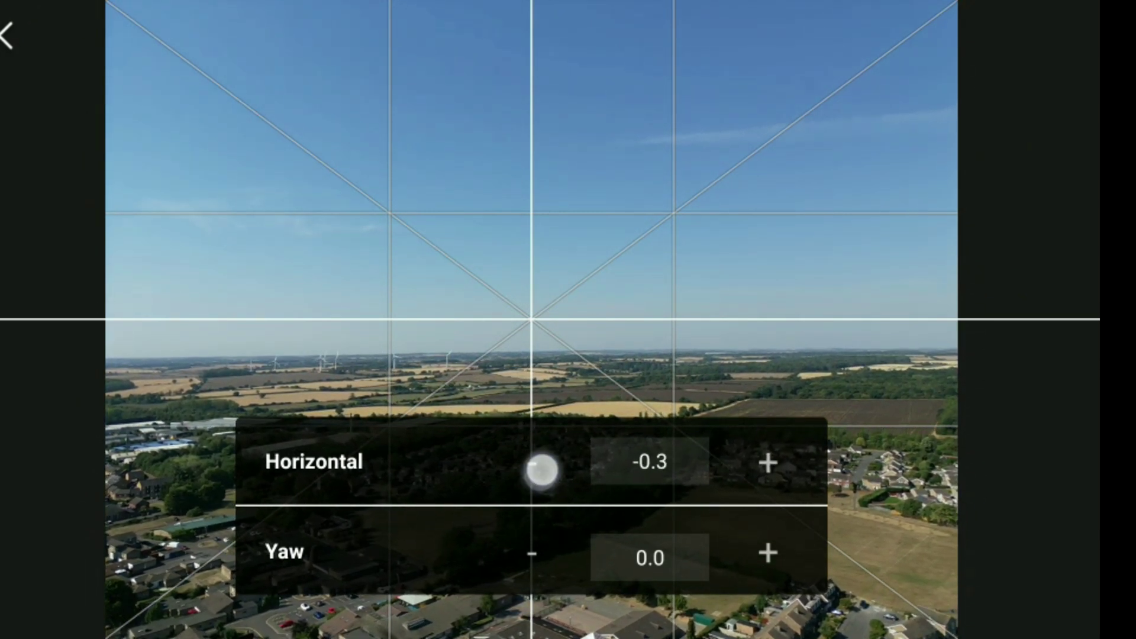
# Step: Raise the Horizontal trim back to exactly 0.0
pyautogui.click(771, 464)
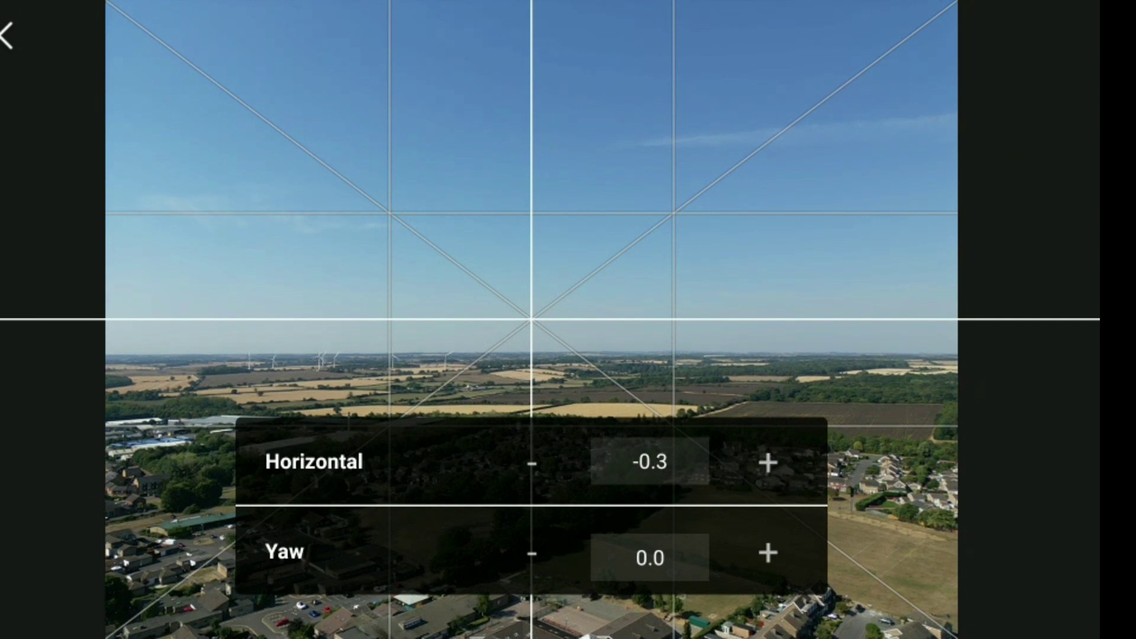
pyautogui.click(769, 463)
pyautogui.click(789, 468)
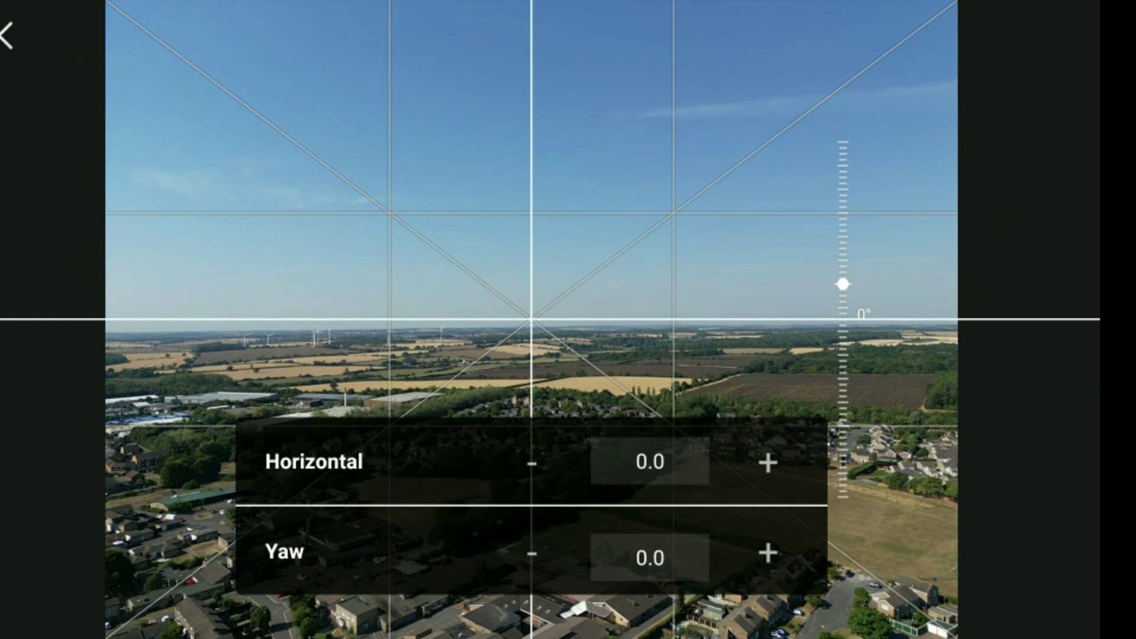
# Step: Lower the Horizontal trim to about -1.8 to test the horizon tilt
pyautogui.click(532, 474)
pyautogui.click(532, 473)
pyautogui.click(532, 475)
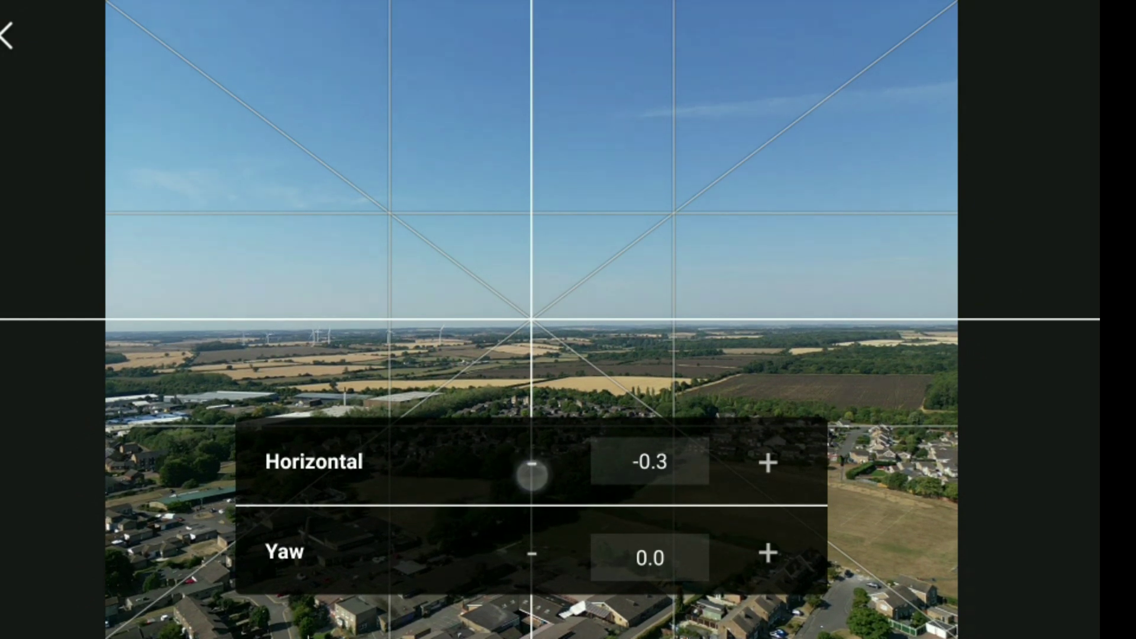
pyautogui.click(532, 474)
pyautogui.click(533, 475)
pyautogui.click(534, 476)
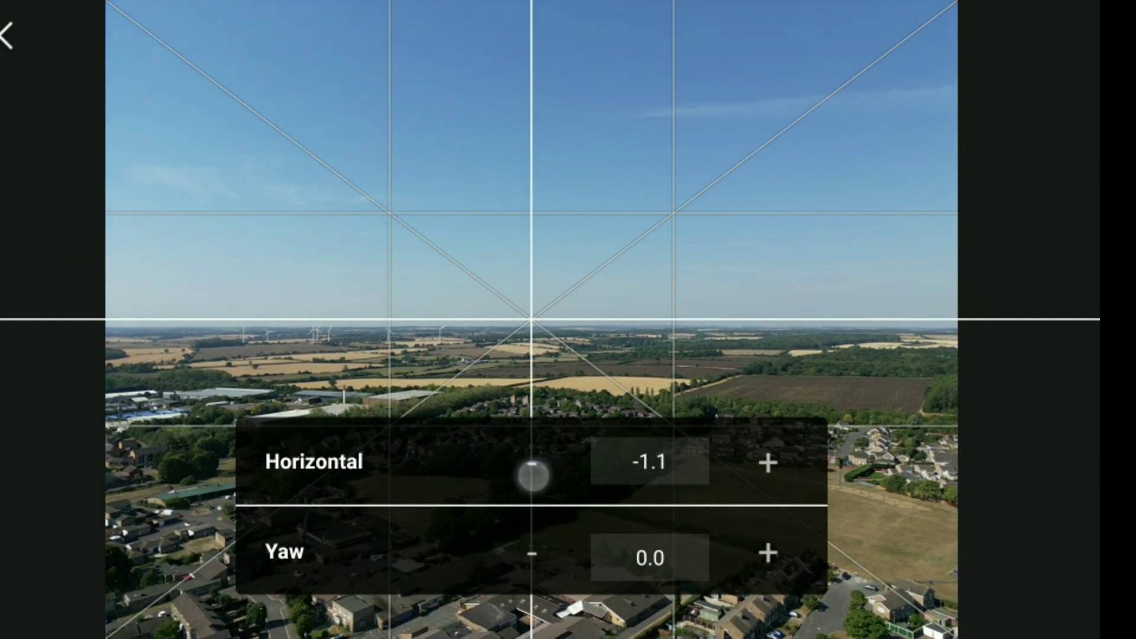
pyautogui.click(532, 476)
pyautogui.click(545, 493)
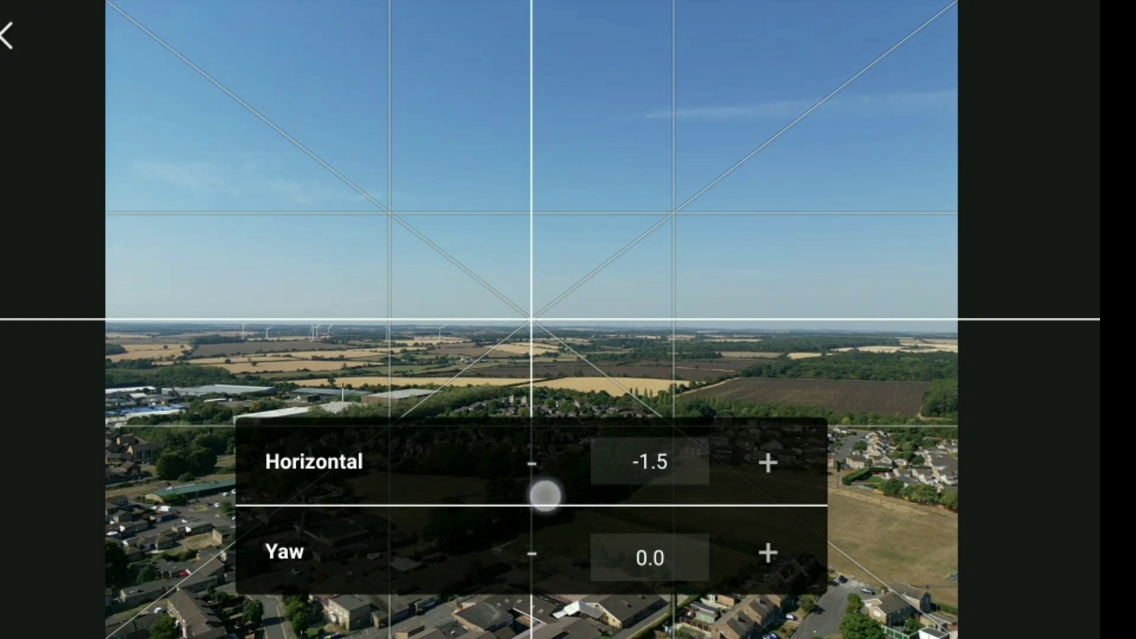
# Step: Raise the Horizontal trim back up to slightly above zero
pyautogui.click(779, 467)
pyautogui.click(795, 478)
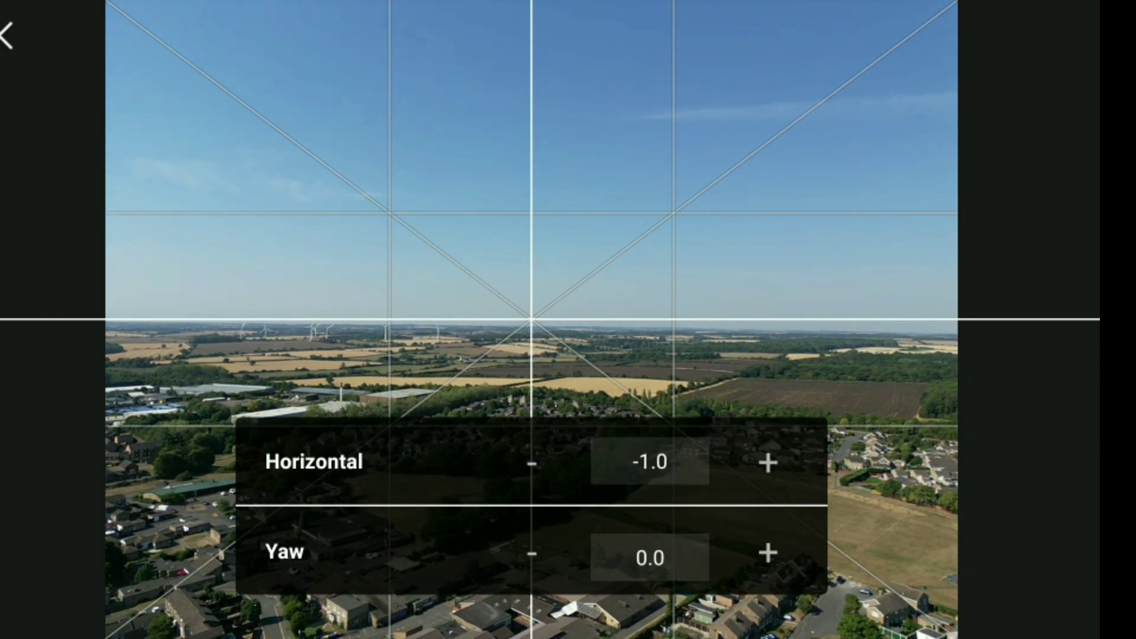
pyautogui.click(782, 473)
pyautogui.click(782, 473)
pyautogui.click(782, 473)
pyautogui.click(783, 474)
pyautogui.click(782, 473)
pyautogui.click(783, 477)
pyautogui.click(782, 477)
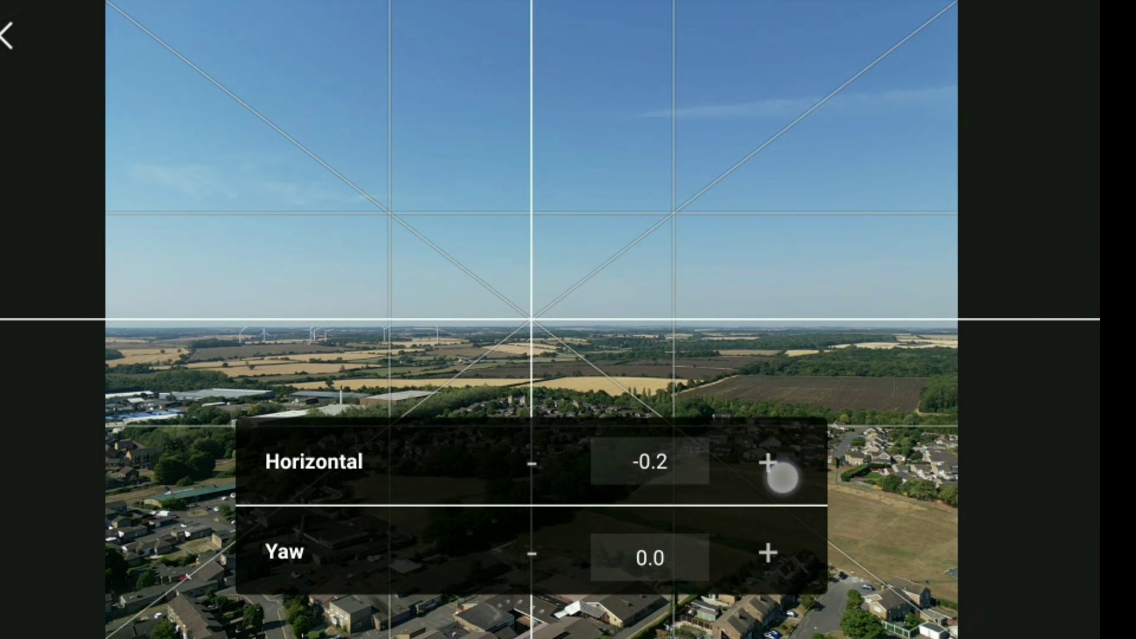
pyautogui.click(782, 477)
pyautogui.click(782, 477)
pyautogui.click(780, 482)
pyautogui.click(780, 482)
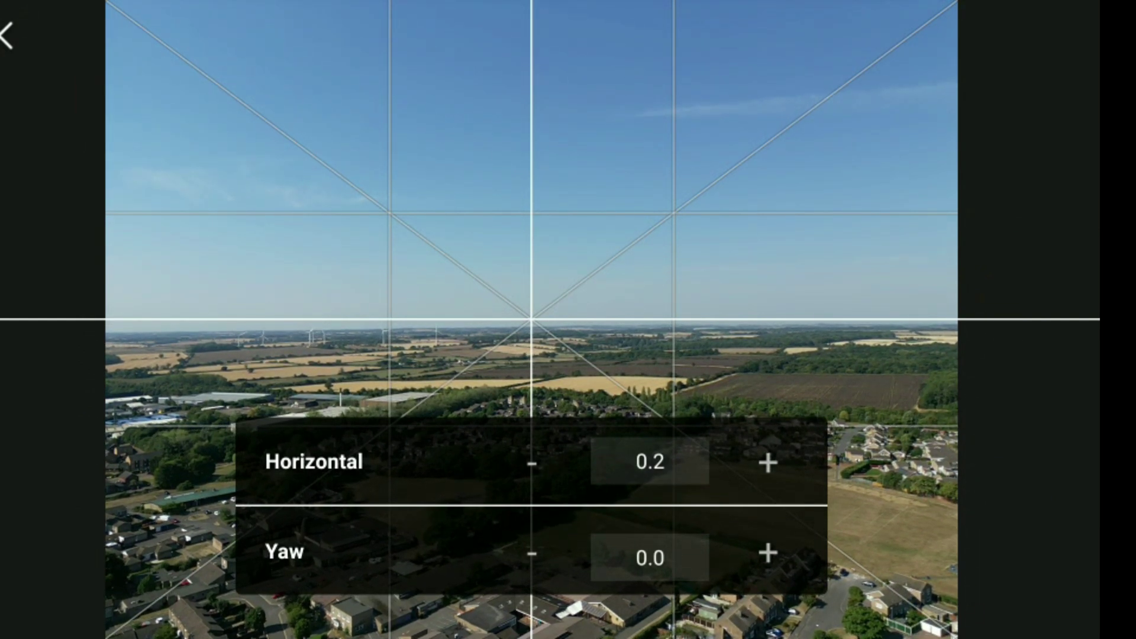
# Step: Bring the Horizontal trim down through 0.0 to about -1.4
pyautogui.click(519, 485)
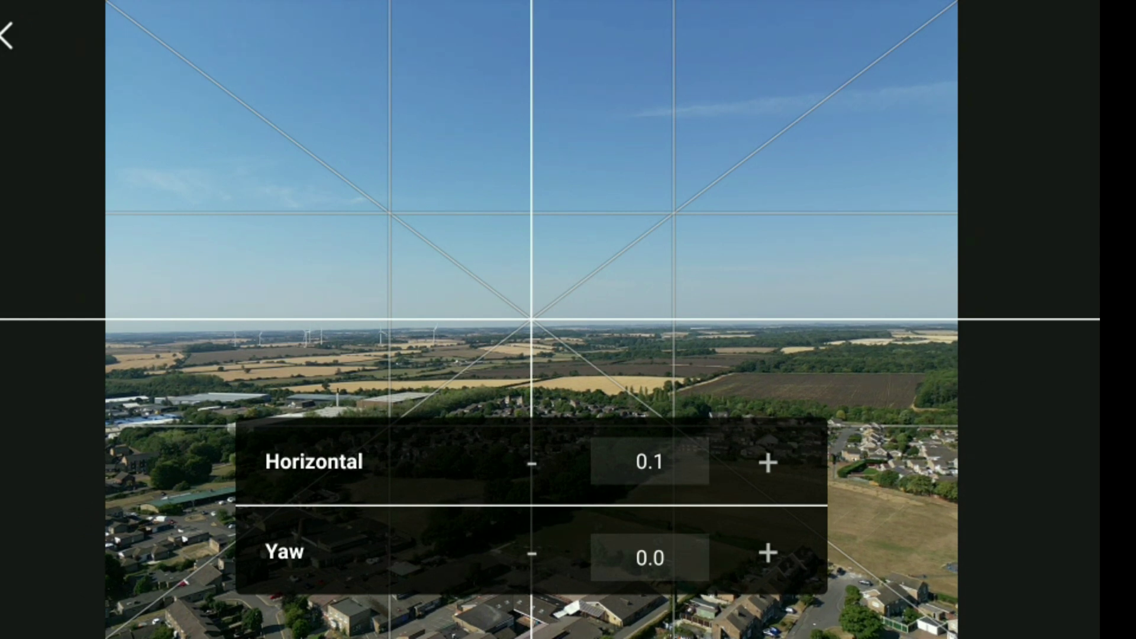
pyautogui.click(542, 483)
pyautogui.click(527, 485)
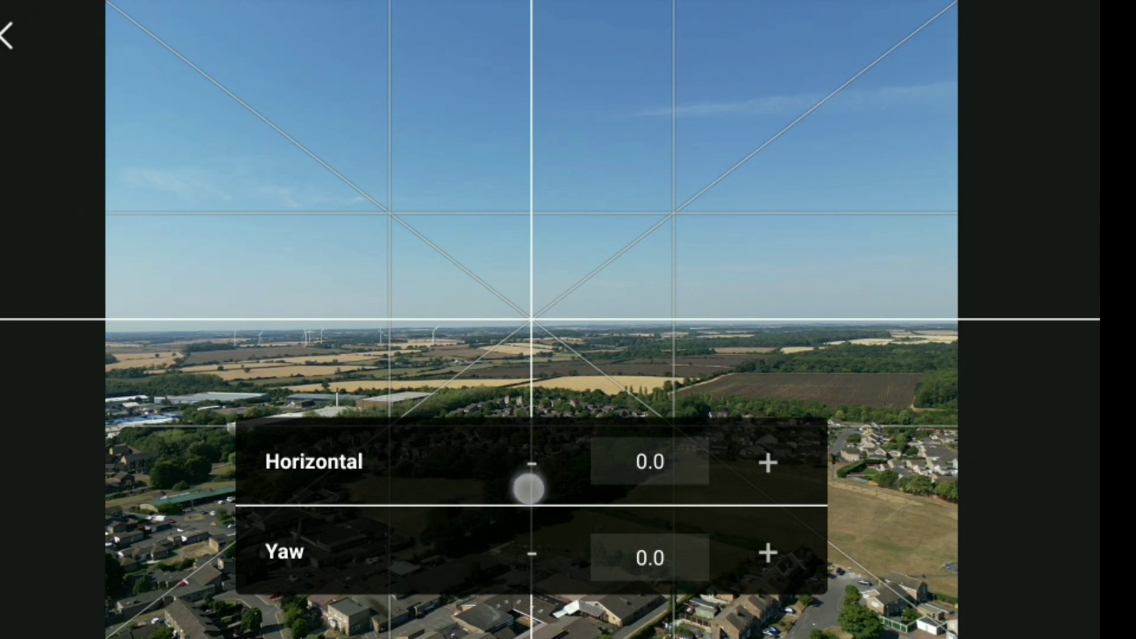
pyautogui.click(525, 480)
pyautogui.click(525, 480)
pyautogui.click(526, 480)
pyautogui.click(526, 480)
pyautogui.click(526, 480)
pyautogui.click(526, 480)
pyautogui.click(527, 480)
pyautogui.click(526, 481)
pyautogui.click(526, 481)
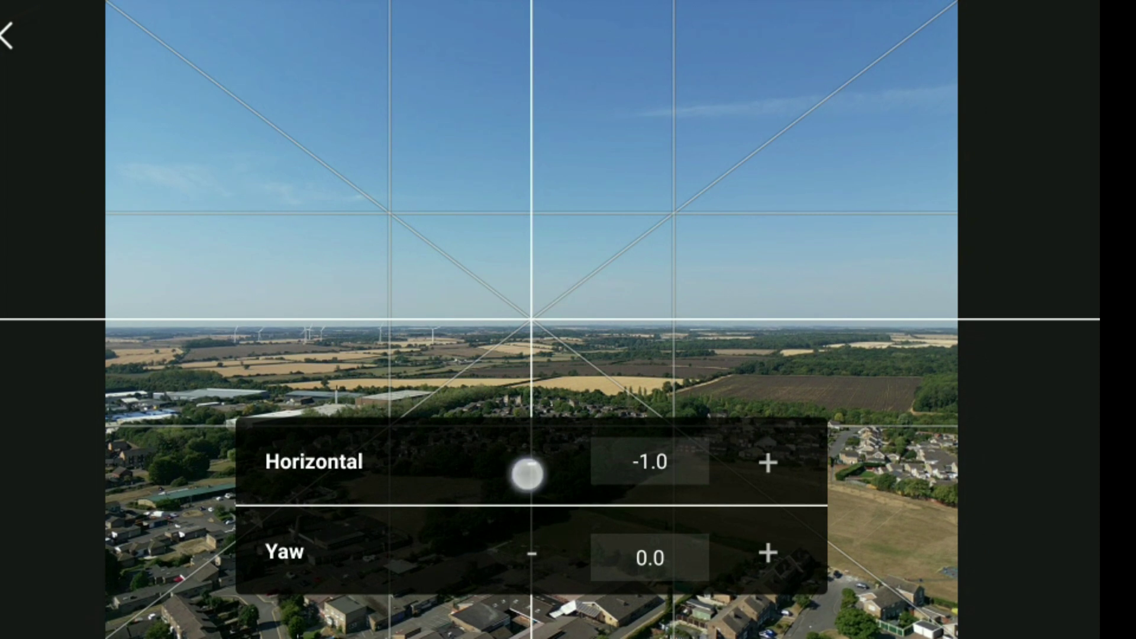
pyautogui.click(527, 481)
pyautogui.click(526, 481)
pyautogui.click(526, 480)
pyautogui.click(527, 481)
# Step: Raise the Horizontal trim slightly until the horizon sits level, Yaw left at 0.0
pyautogui.click(779, 462)
pyautogui.click(780, 461)
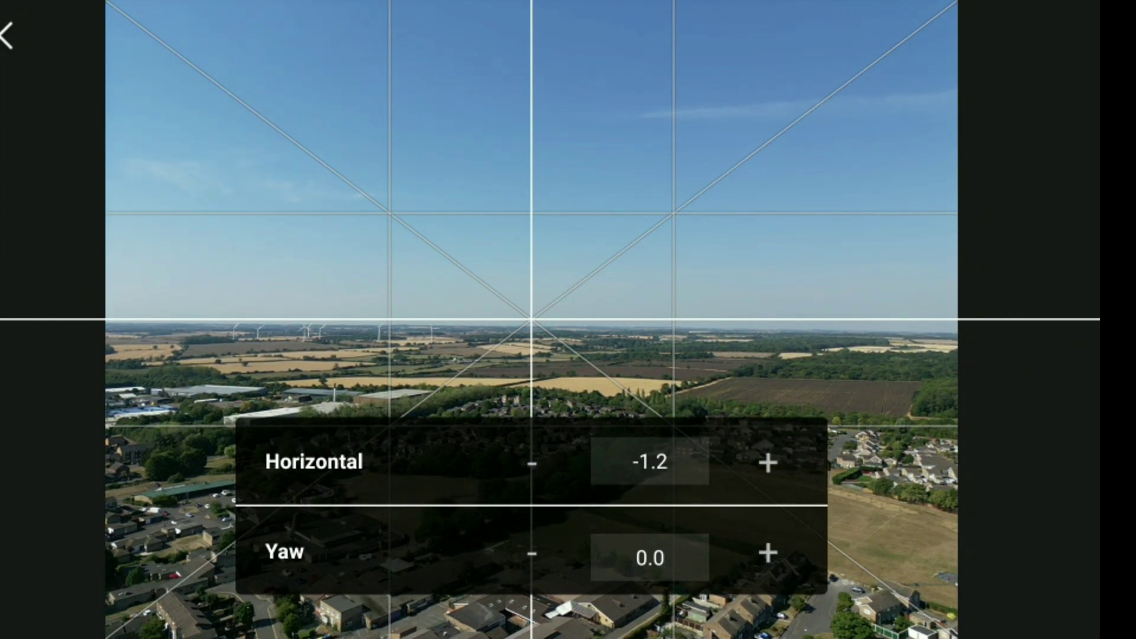
pyautogui.click(773, 466)
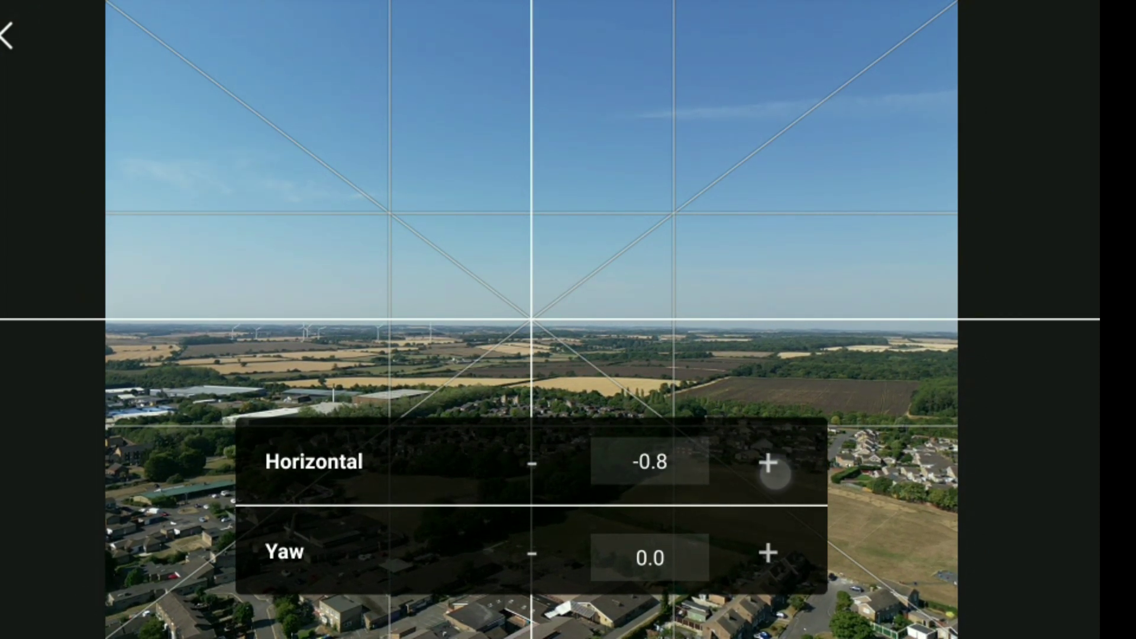